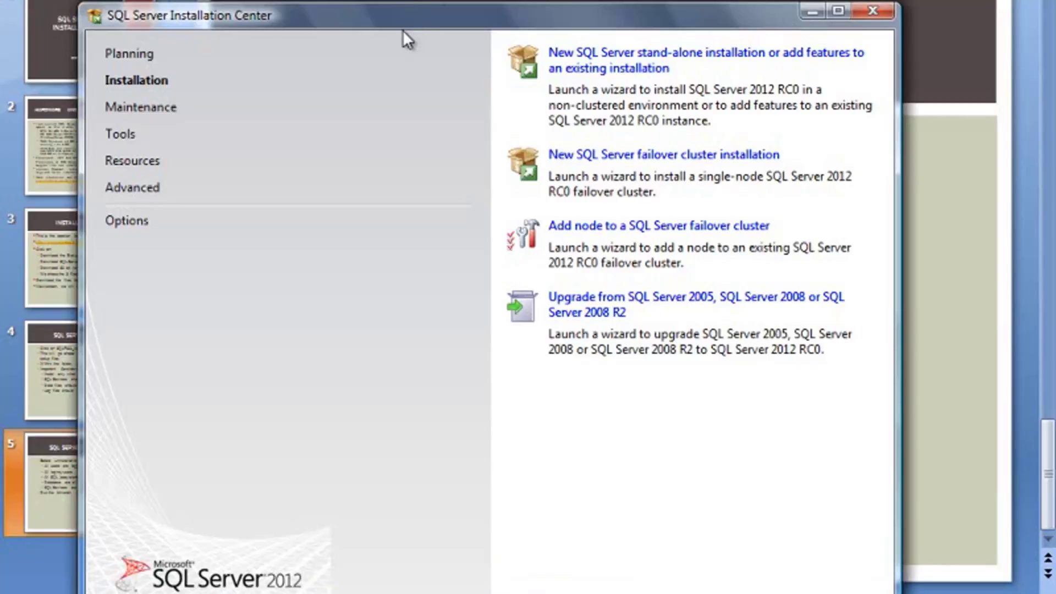
Step: Launch a new SQL Server stand-alone installation from the Installation Center
{"action": "left_click_drag", "start_coordinate": [697, 24], "coordinate": [702, 1]}
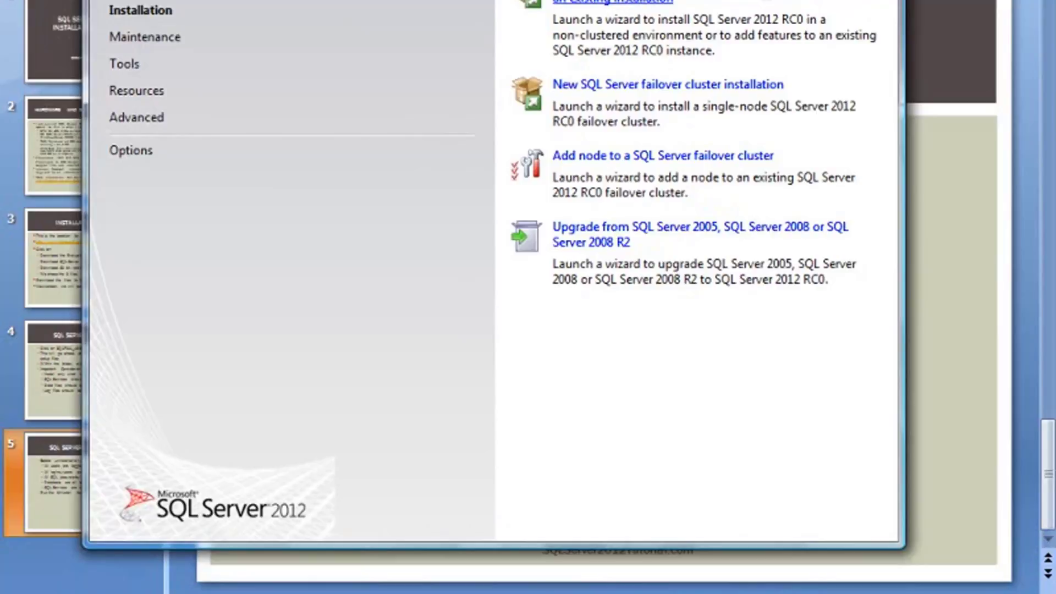
{"action": "left_click", "coordinate": [654, 2]}
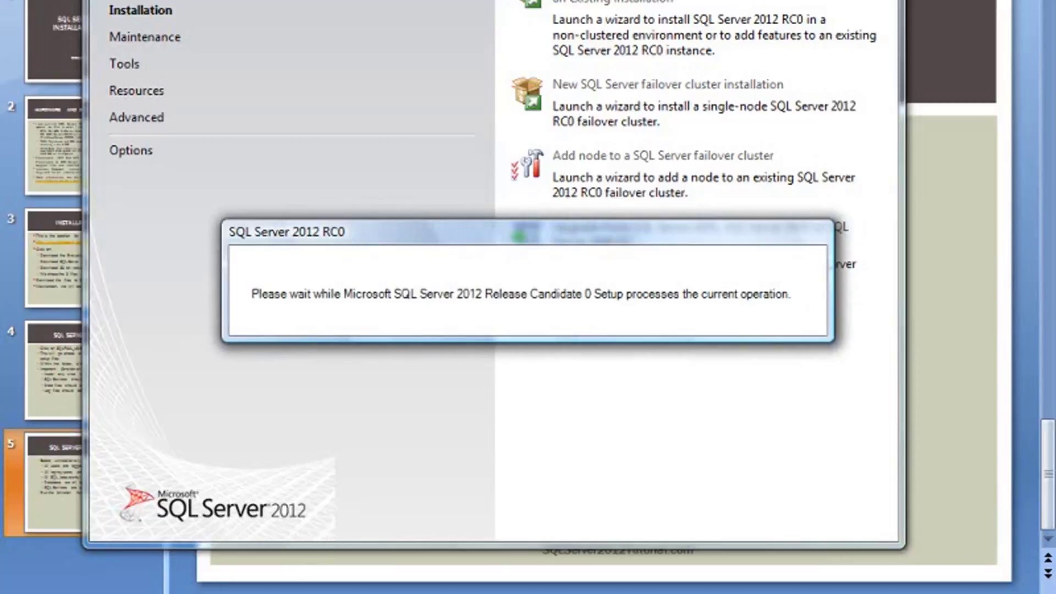
Step: Switch to SQL Server Management Studio from the Microsoft SQL Server 2012 RC0 program group
{"action": "key", "text": "super"}
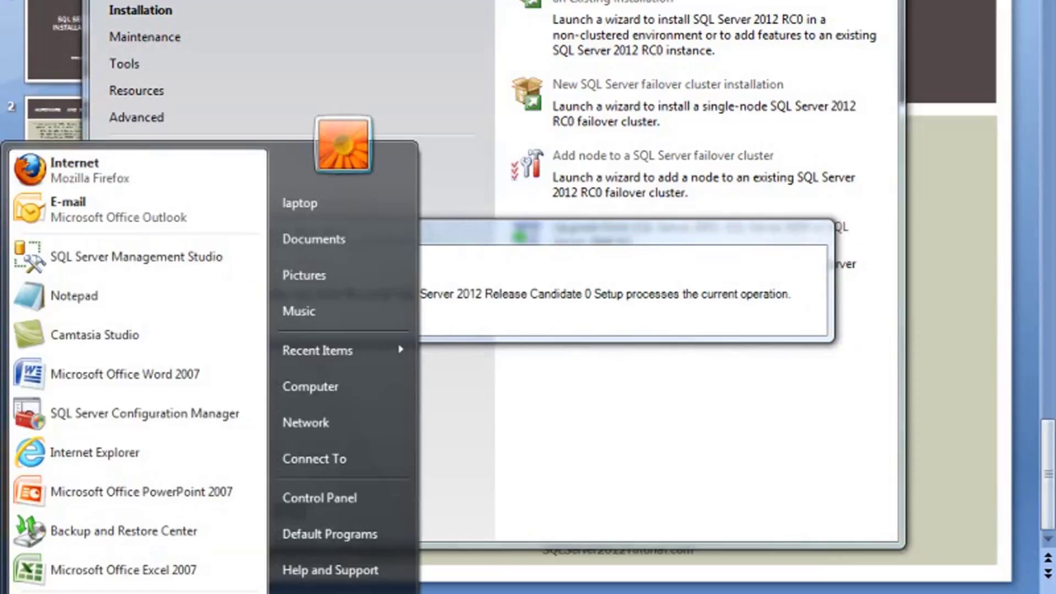
{"action": "left_click_drag", "start_coordinate": [262, 333], "coordinate": [236, 495]}
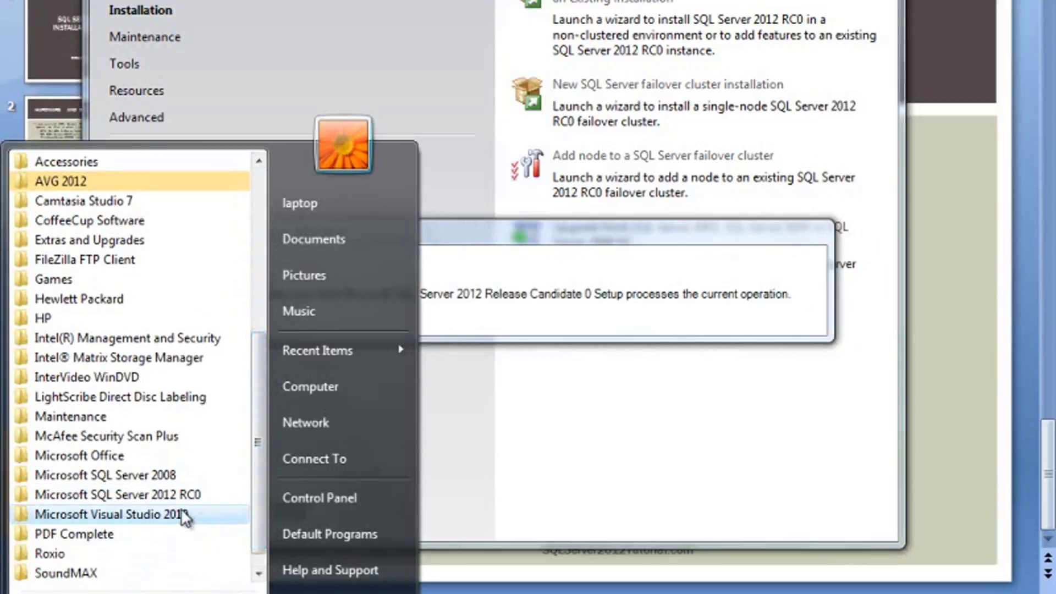
{"action": "left_click", "coordinate": [176, 495]}
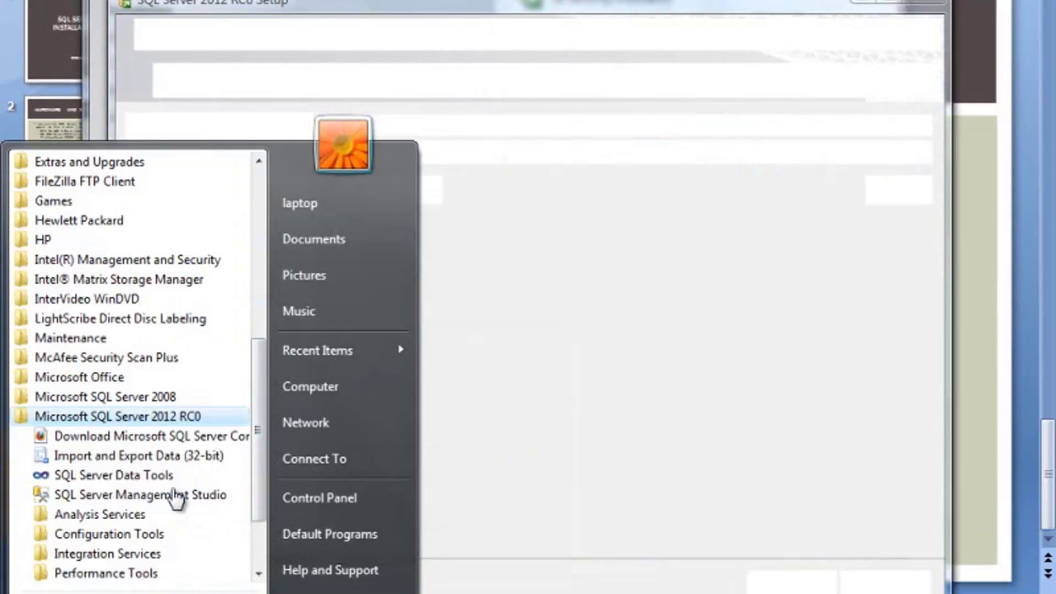
{"action": "left_click", "coordinate": [139, 496]}
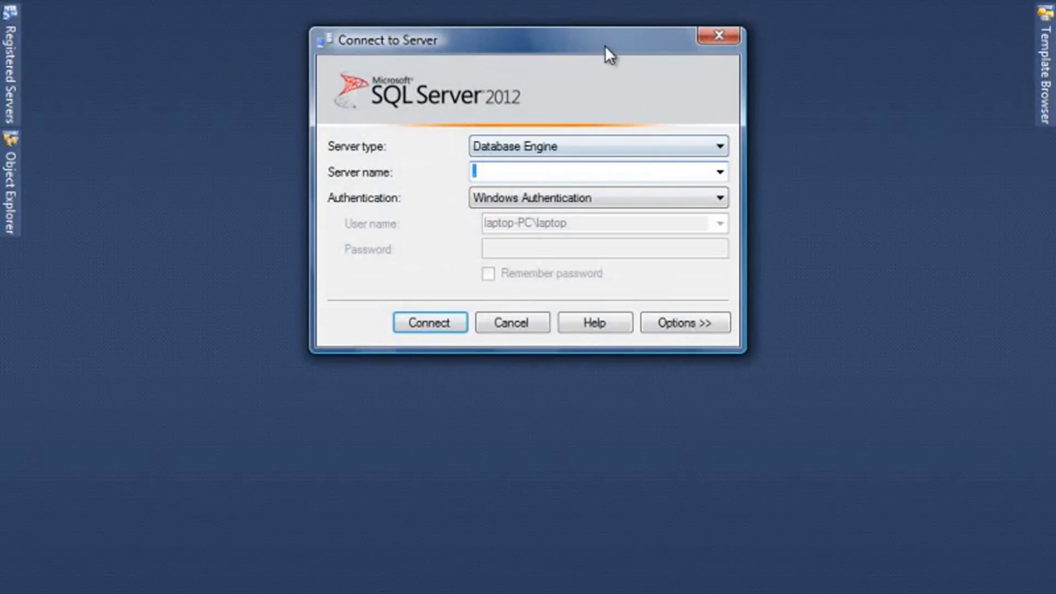
Step: Connect to the LAPTOP-PC Database Engine server using Windows Authentication
{"action": "left_click_drag", "start_coordinate": [607, 54], "coordinate": [576, 77]}
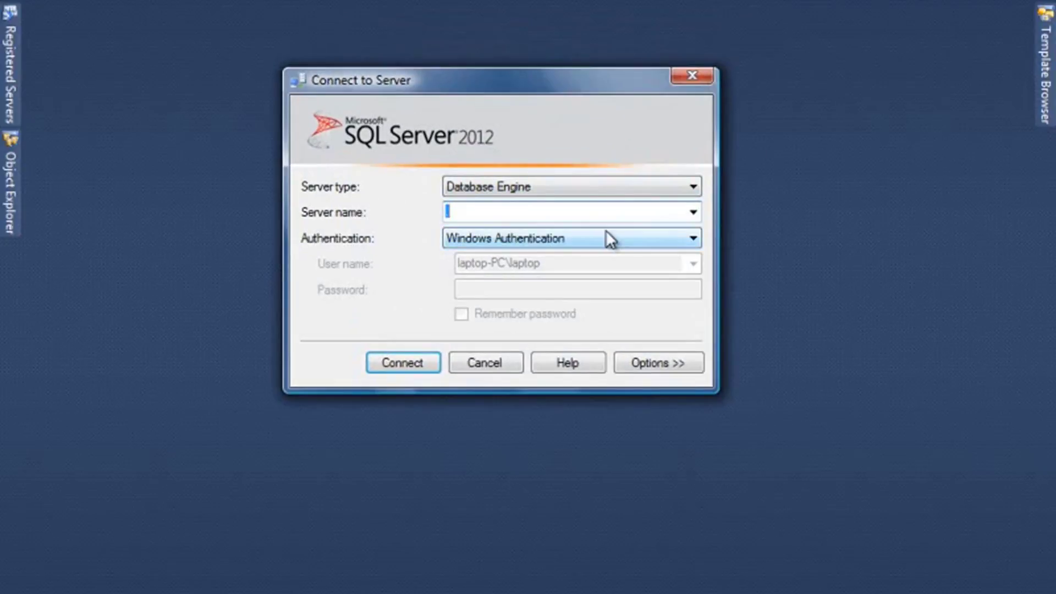
{"action": "type", "text": "."}
{"action": "left_click", "coordinate": [693, 212]}
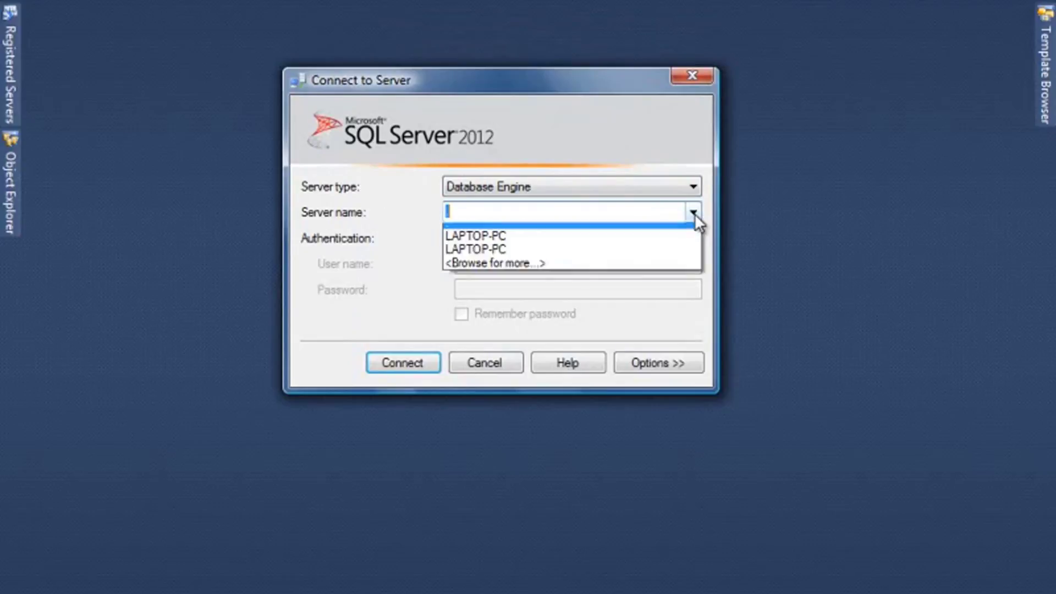
{"action": "left_click", "coordinate": [666, 245]}
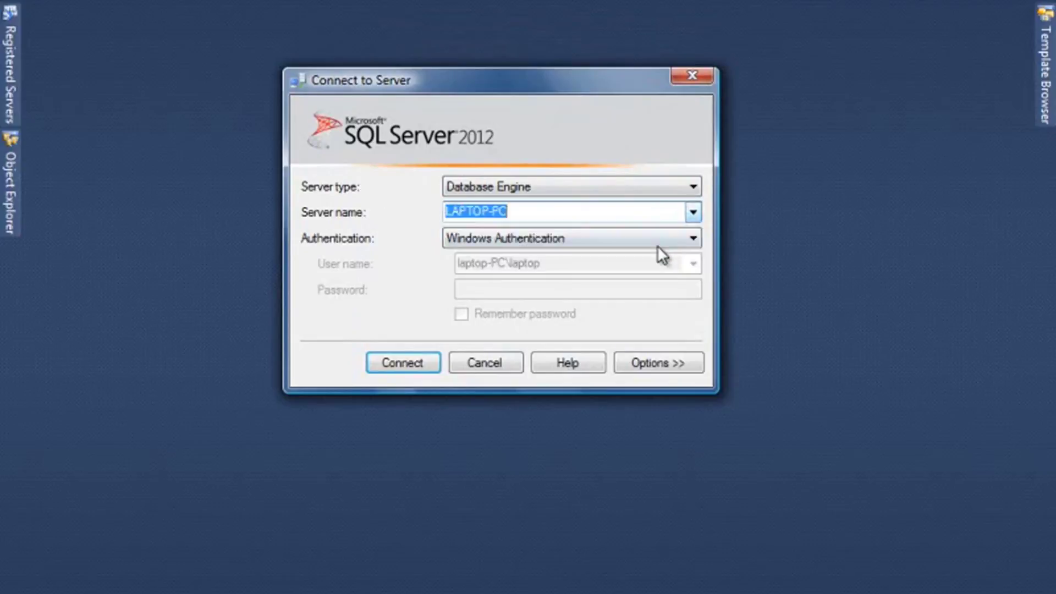
{"action": "left_click", "coordinate": [397, 363]}
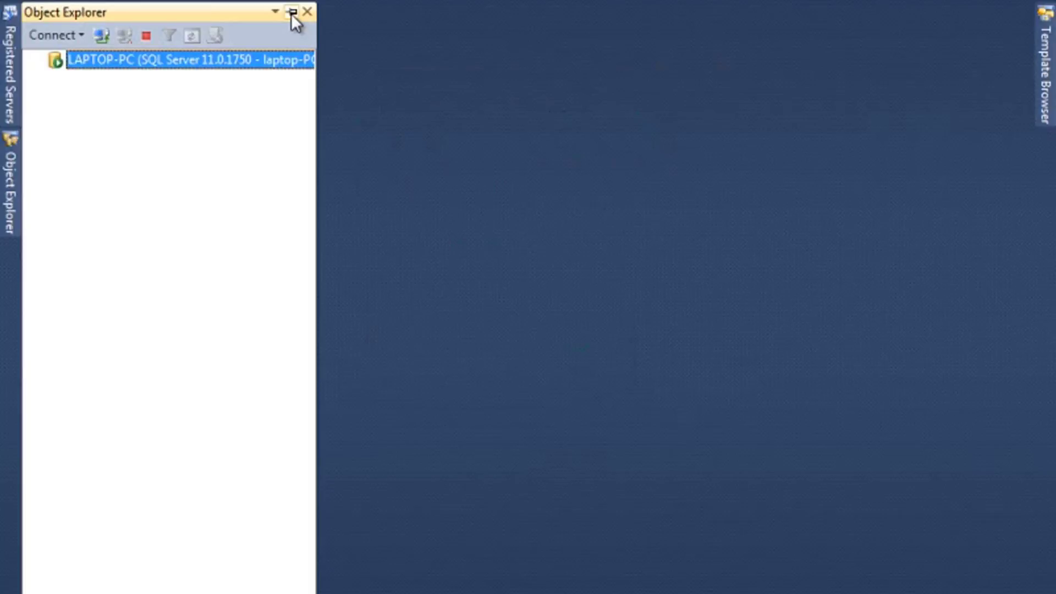
Step: Pin Object Explorer open and expand the Databases folder with the Northwind and School databases
{"action": "left_click", "coordinate": [293, 12]}
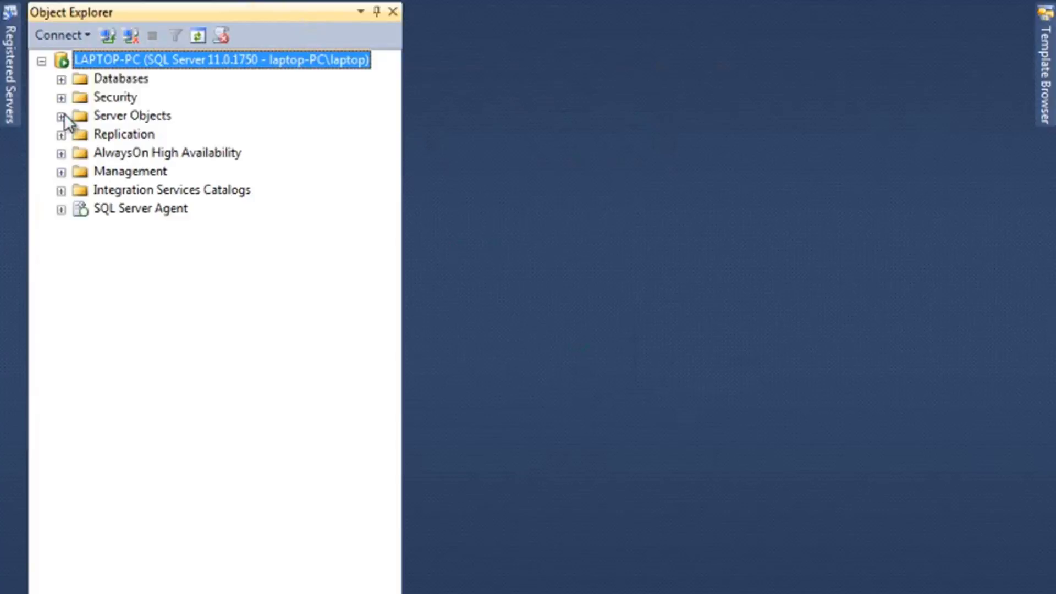
{"action": "left_click", "coordinate": [61, 80]}
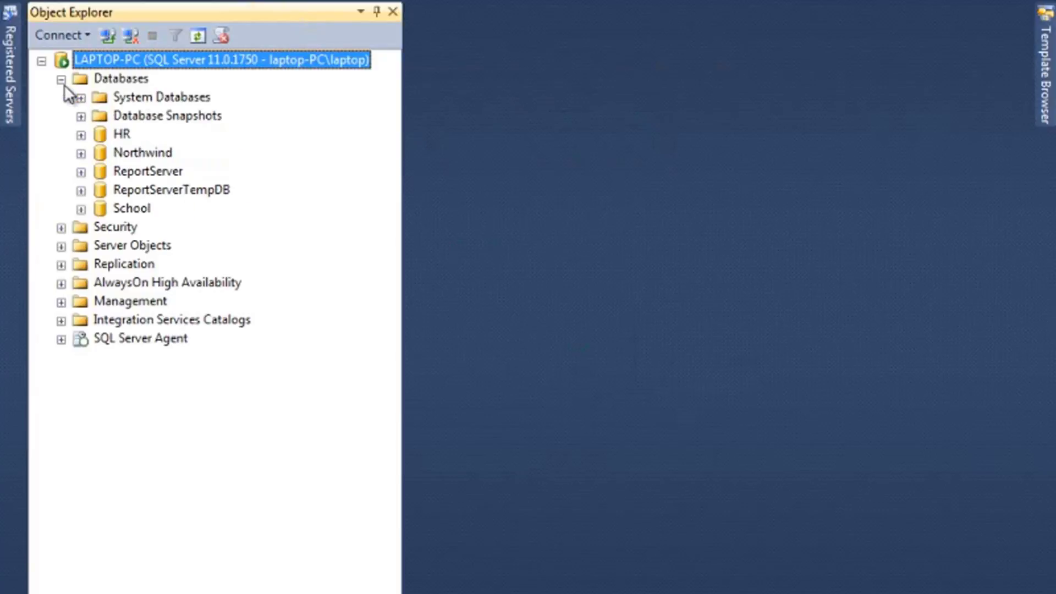
{"action": "left_click", "coordinate": [82, 154]}
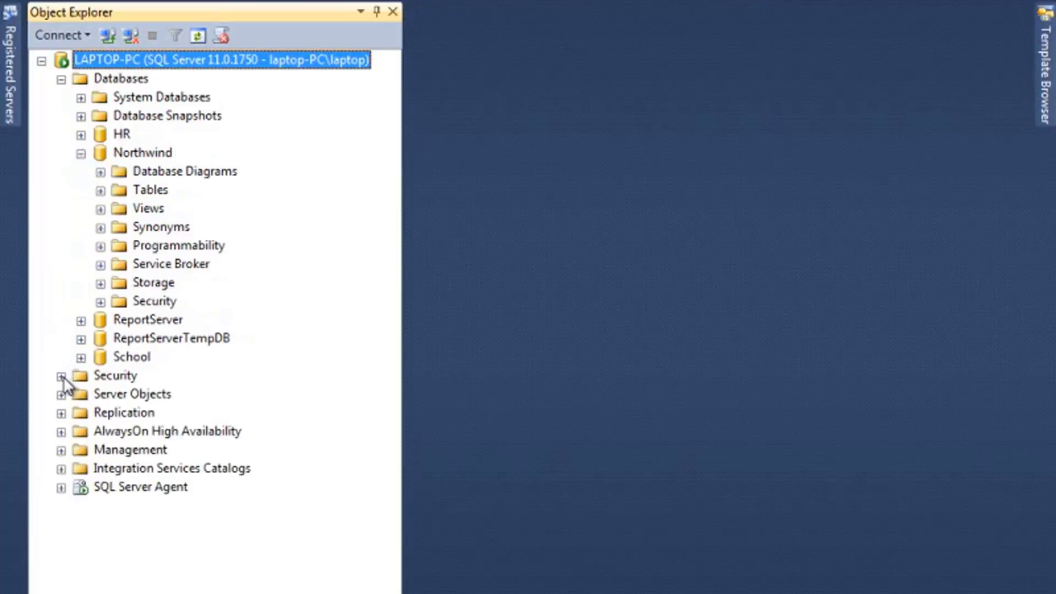
{"action": "left_click", "coordinate": [81, 357]}
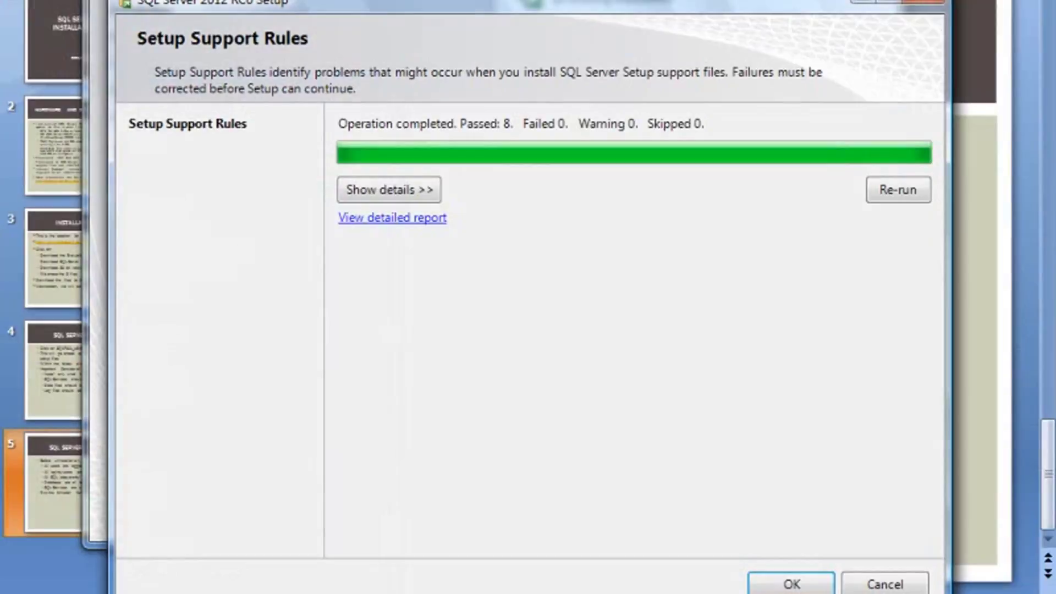
Step: Show the details of the initial Setup Support Rules check in SQL Server 2012 RC0 Setup and accept the results
{"action": "left_click_drag", "start_coordinate": [779, 7], "coordinate": [815, 15]}
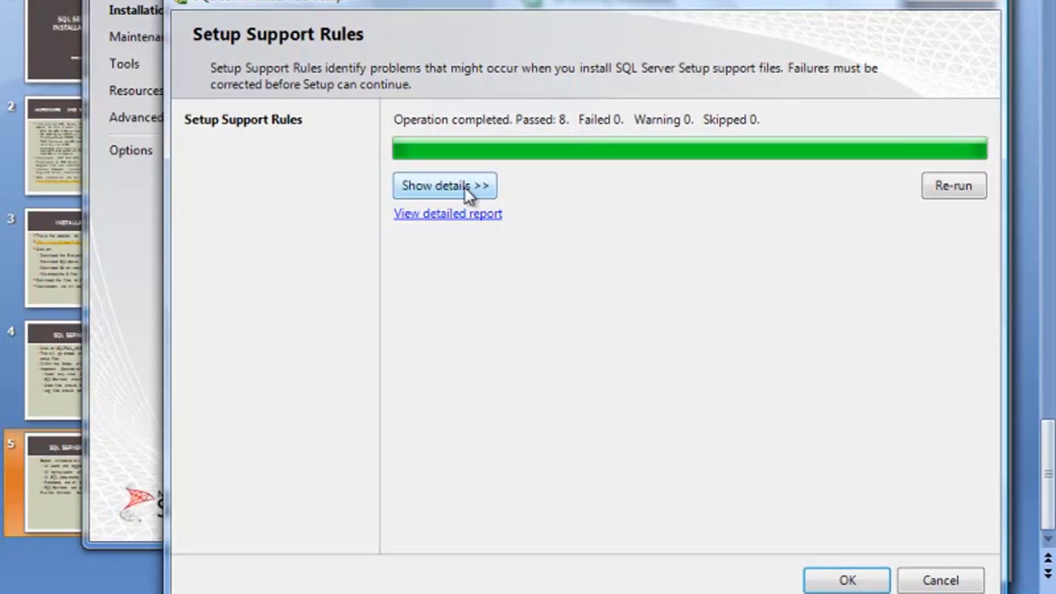
{"action": "left_click", "coordinate": [425, 187]}
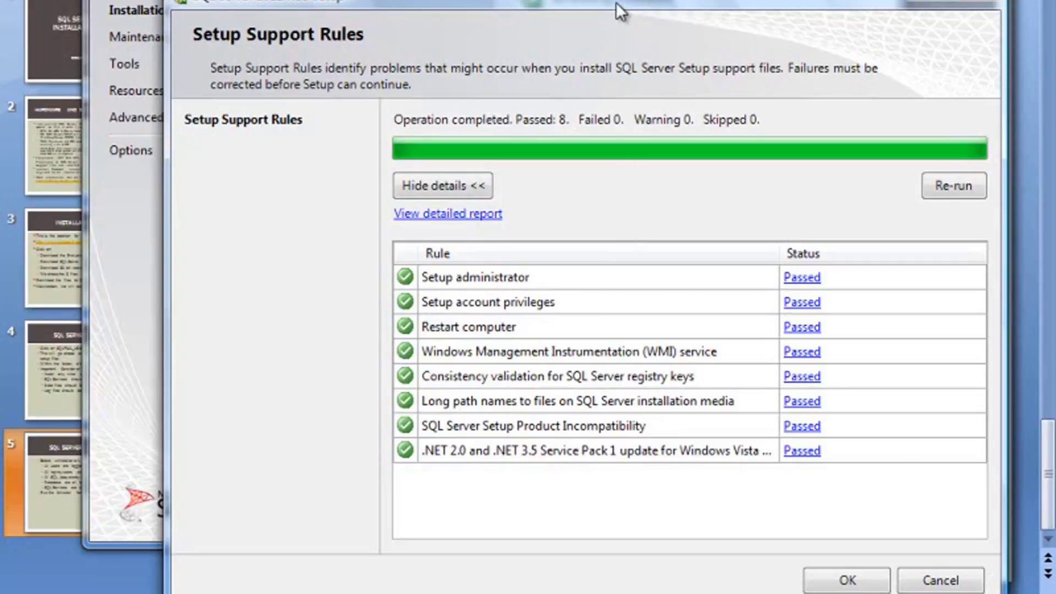
{"action": "left_click_drag", "start_coordinate": [618, 10], "coordinate": [554, 1]}
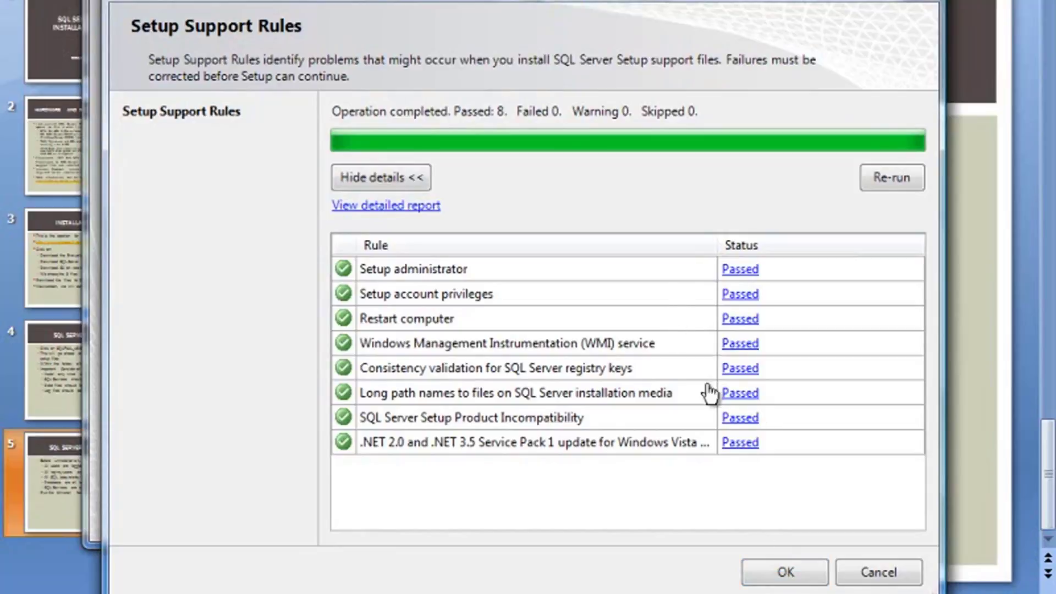
{"action": "left_click", "coordinate": [795, 568]}
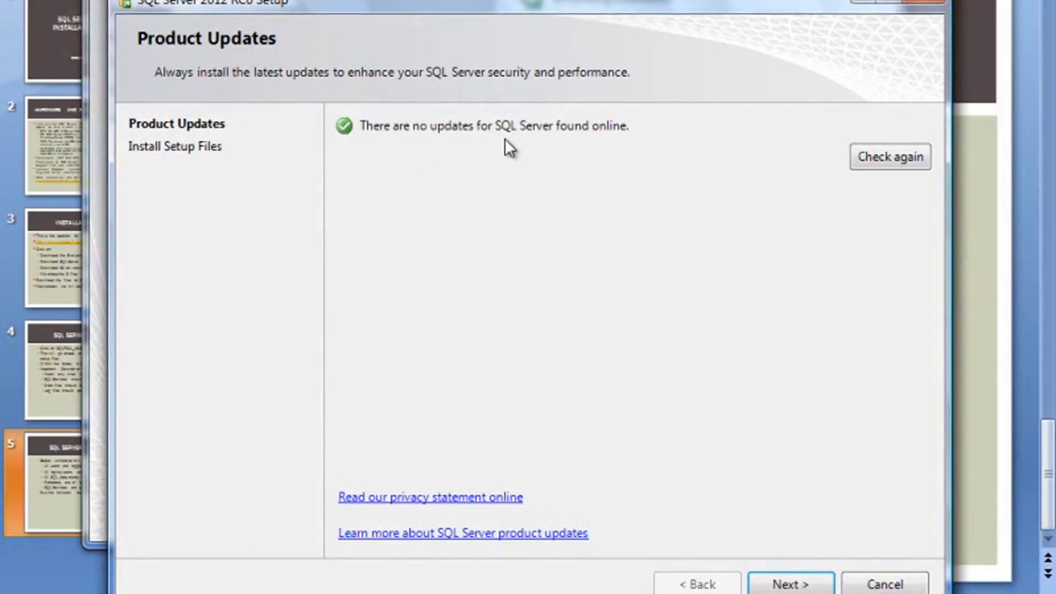
Step: Continue past the product updates and the second Setup Support Rules check to the installation type page
{"action": "left_click", "coordinate": [809, 584]}
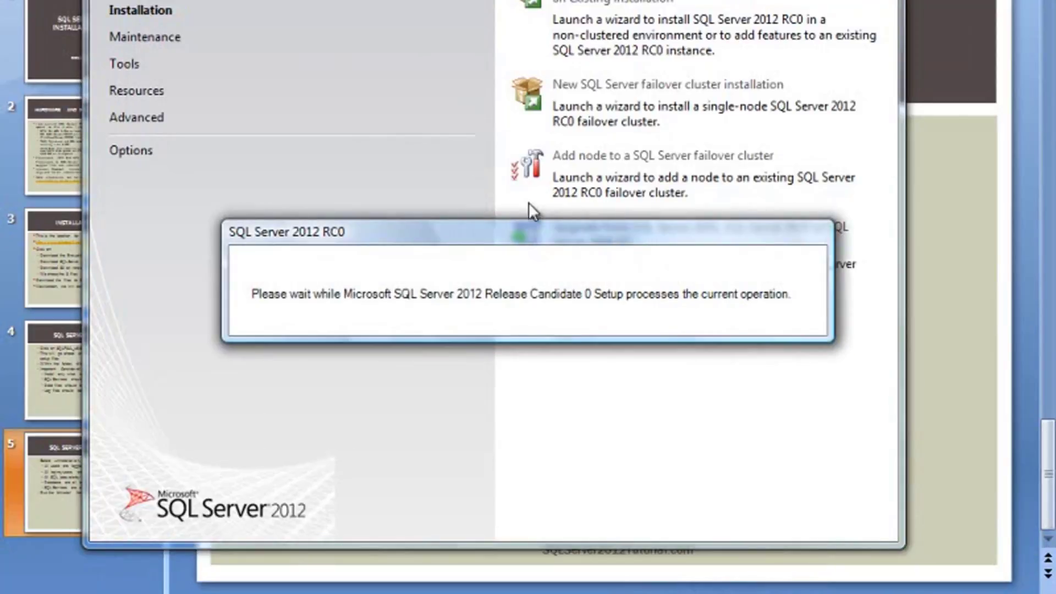
{"action": "left_click_drag", "start_coordinate": [552, 239], "coordinate": [545, 154]}
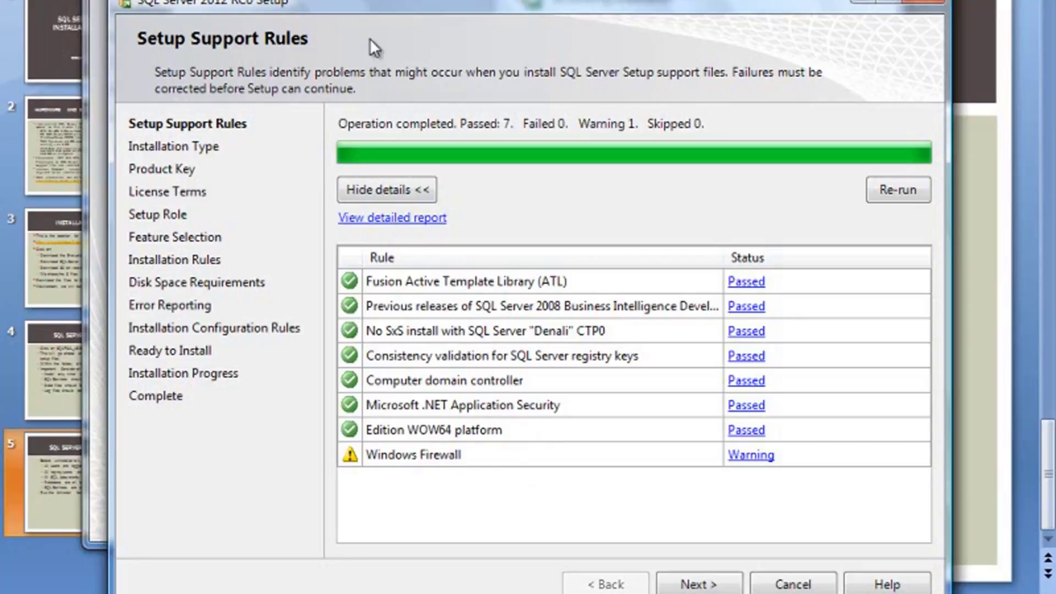
{"action": "left_click_drag", "start_coordinate": [382, 2], "coordinate": [366, 3]}
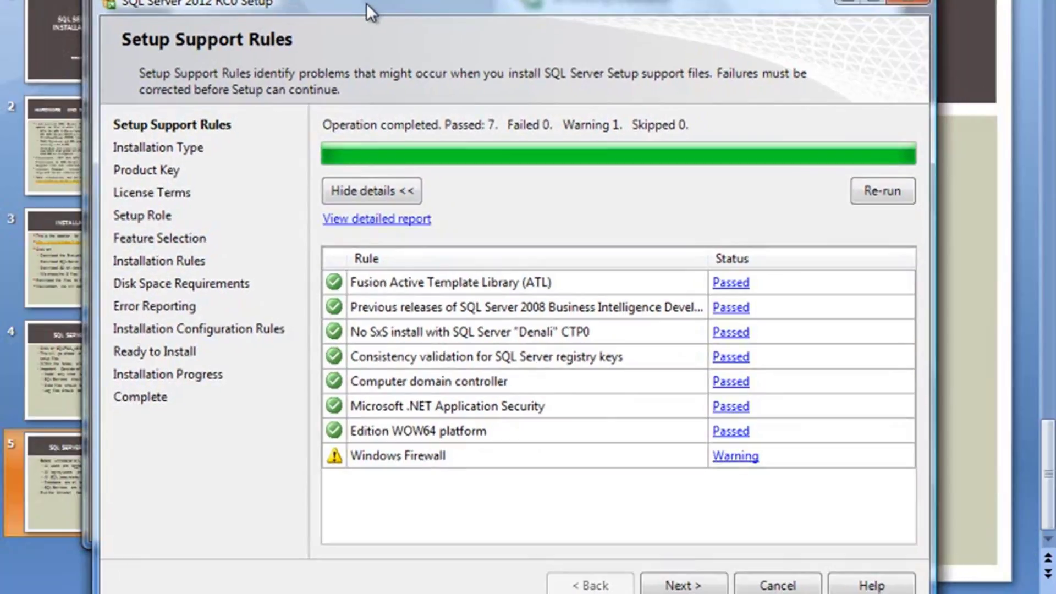
{"action": "left_click", "coordinate": [694, 585]}
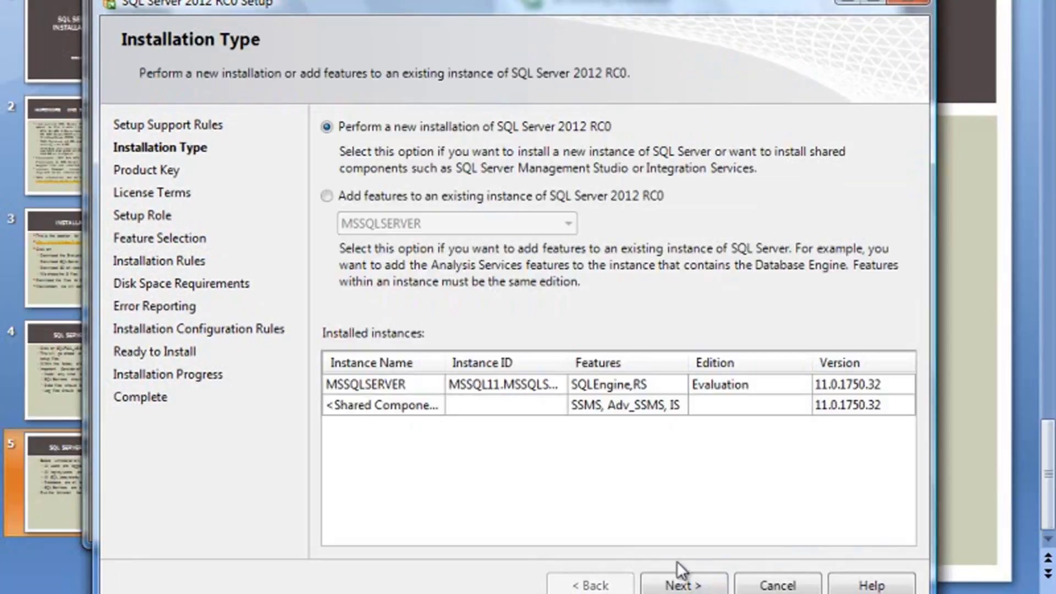
Step: Choose to perform a new installation of SQL Server 2012 RC0 and continue to the product key page
{"action": "left_click_drag", "start_coordinate": [490, 1], "coordinate": [510, 43]}
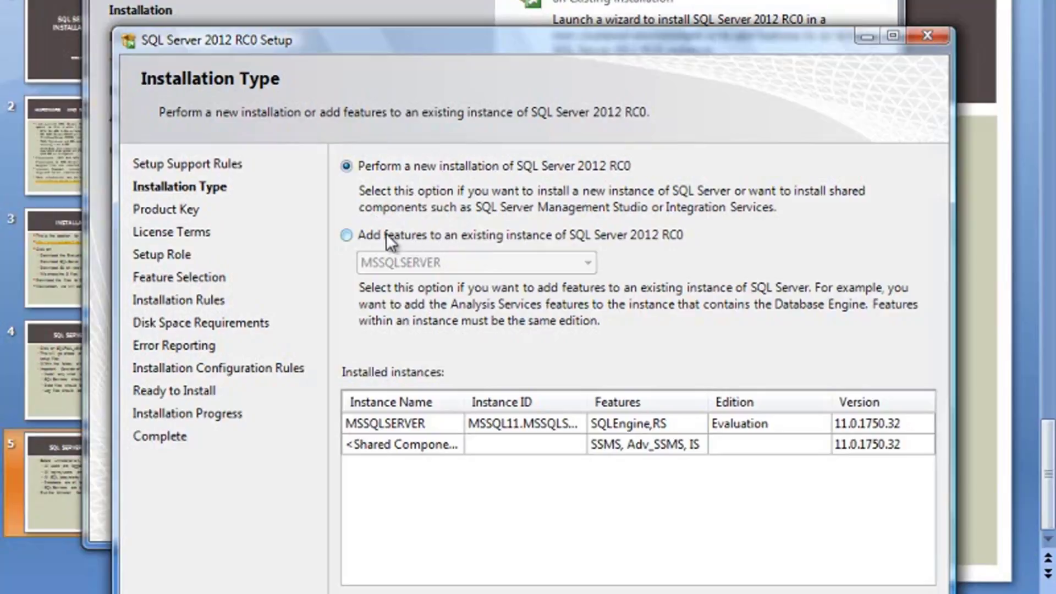
{"action": "left_click", "coordinate": [350, 235]}
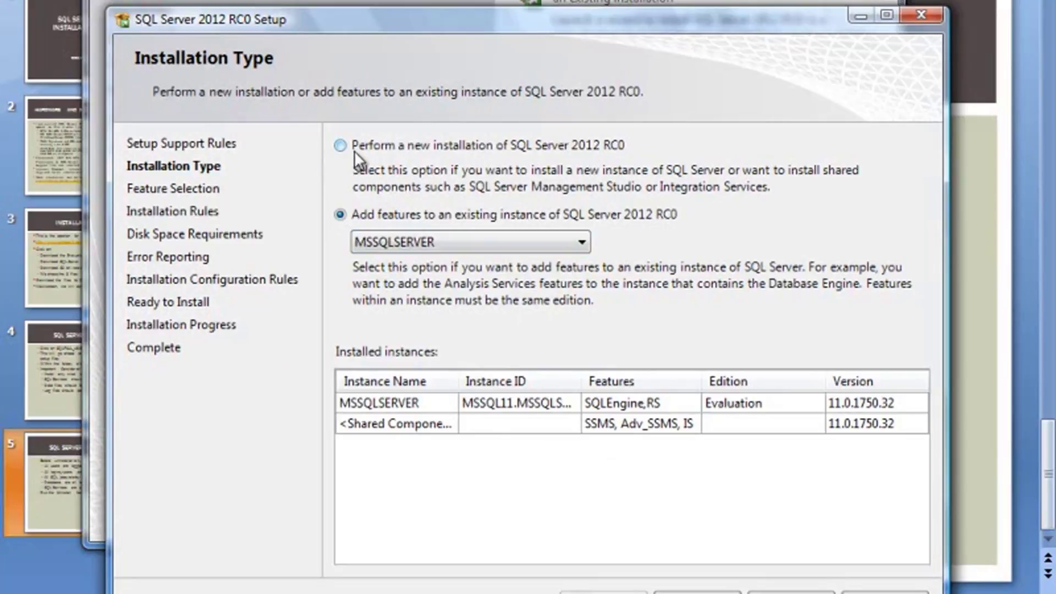
{"action": "left_click", "coordinate": [340, 146]}
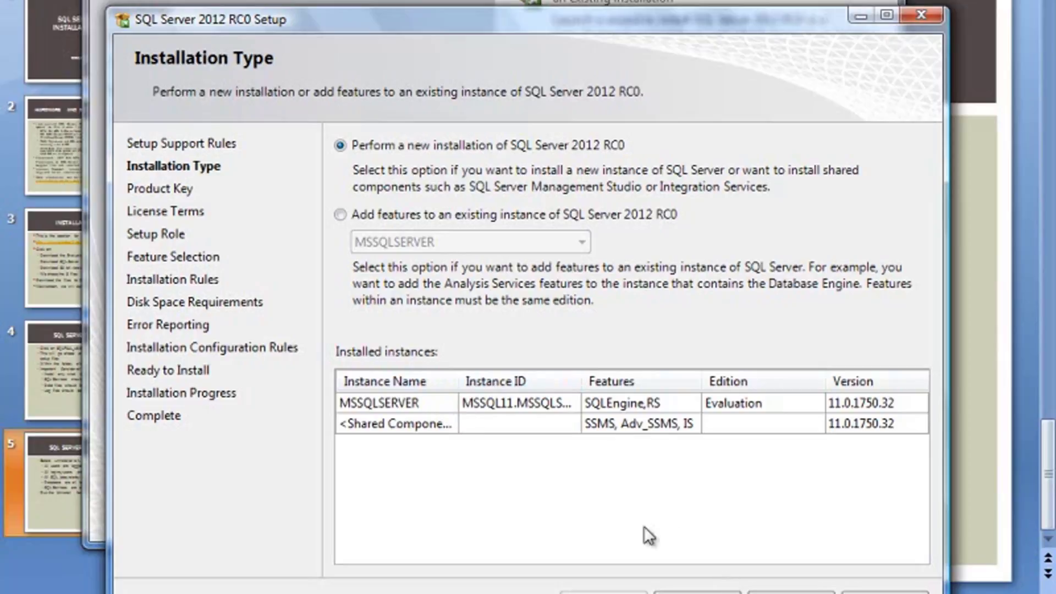
{"action": "left_click", "coordinate": [697, 592]}
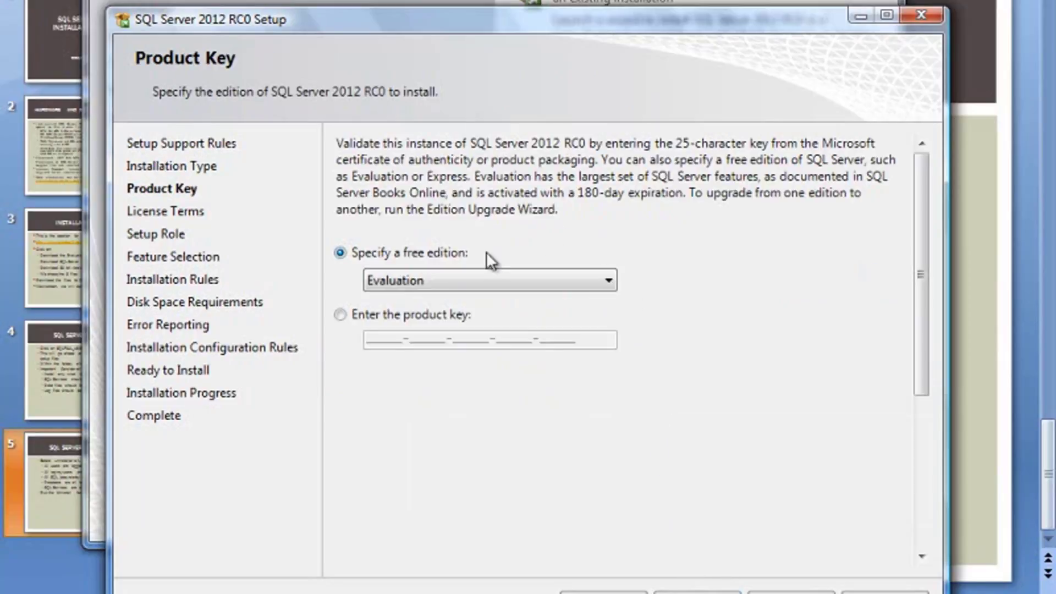
Step: Specify the free Evaluation edition and accept the license terms to reach feature selection
{"action": "left_click", "coordinate": [428, 283]}
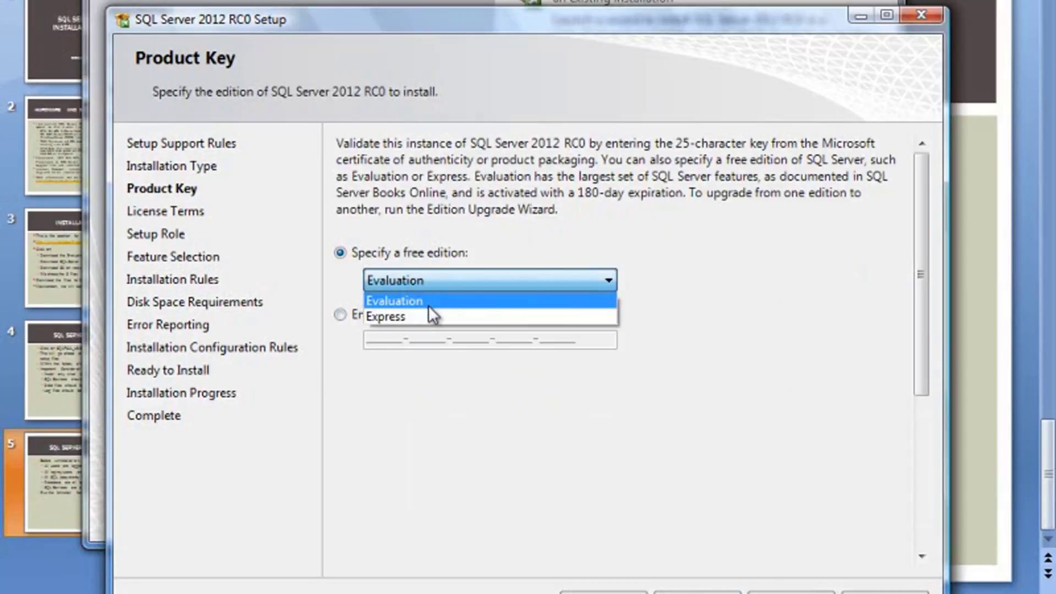
{"action": "left_click", "coordinate": [432, 300]}
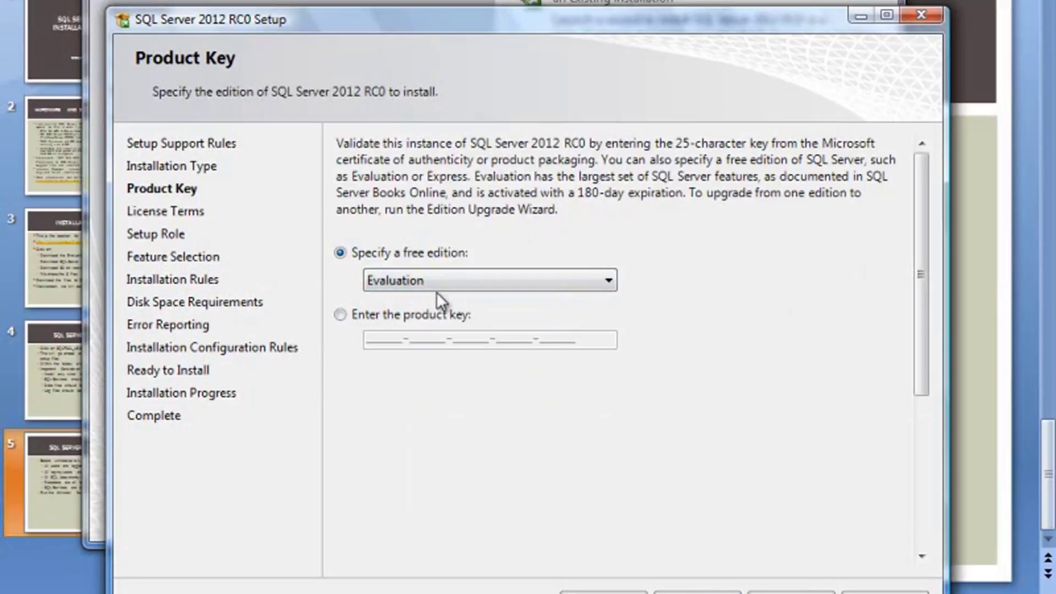
{"action": "left_click", "coordinate": [436, 286]}
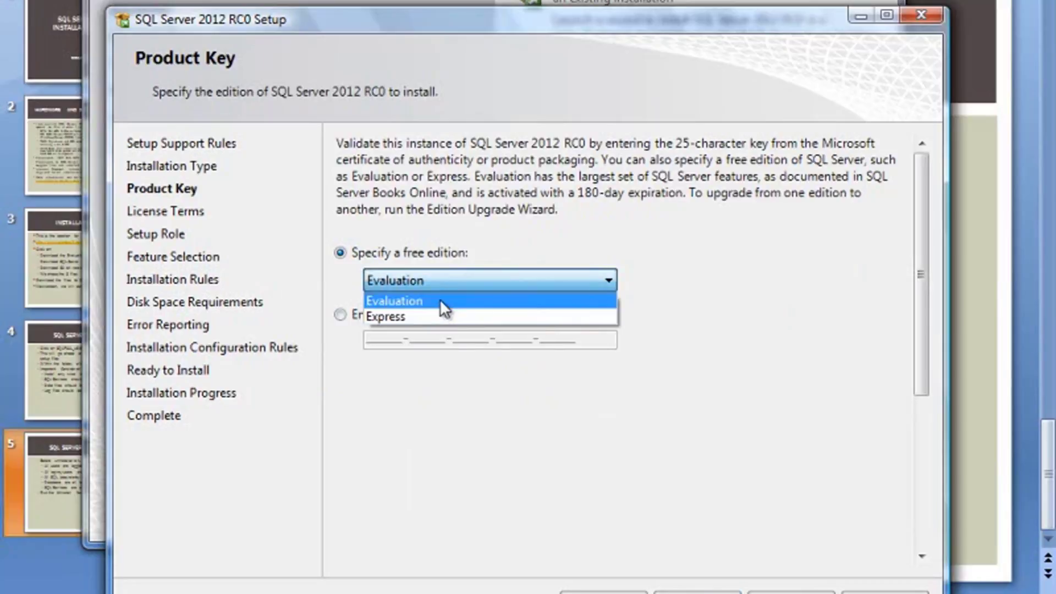
{"action": "left_click", "coordinate": [440, 301]}
{"action": "left_click", "coordinate": [698, 592]}
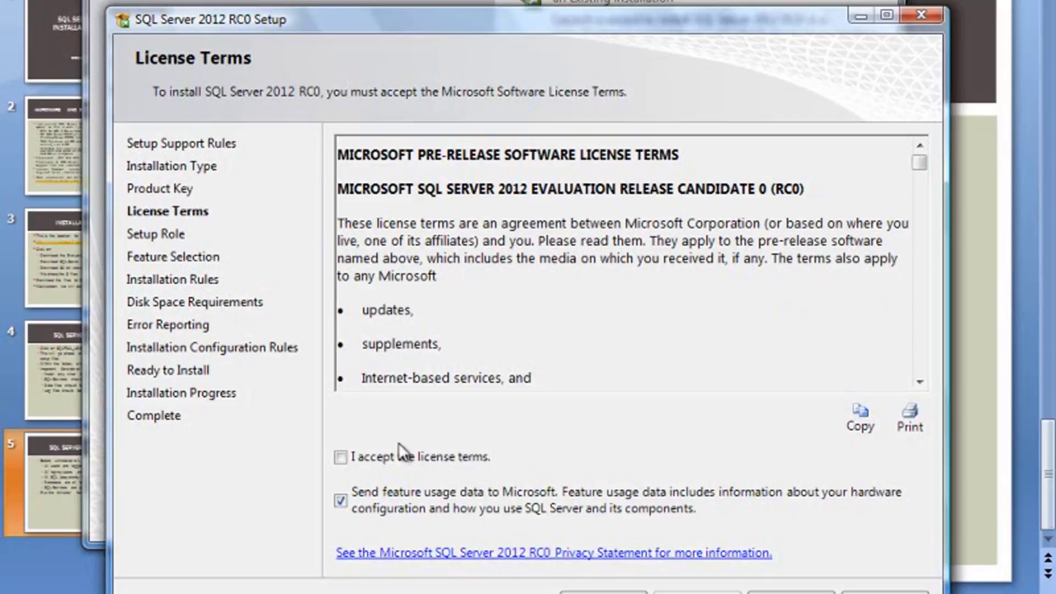
{"action": "left_click", "coordinate": [340, 457]}
{"action": "left_click", "coordinate": [697, 593]}
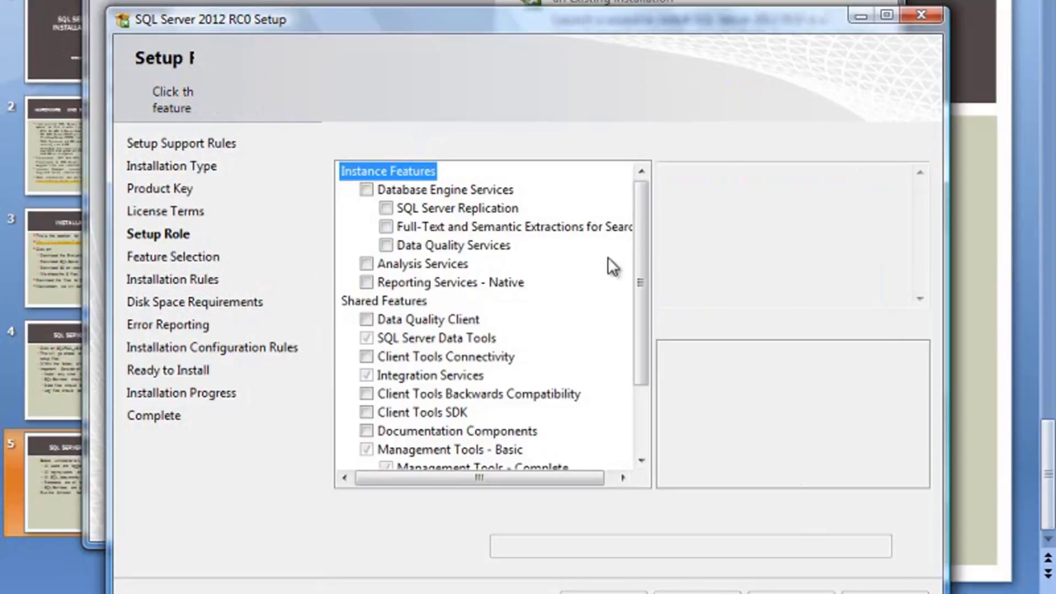
Step: Review the feature list, select Database Engine Services and Reporting Services - Native, and continue to the installation rules
{"action": "scroll", "coordinate": [637, 261], "scroll_direction": "down", "scroll_amount": 1}
{"action": "scroll", "coordinate": [641, 280], "scroll_direction": "up", "scroll_amount": 2}
{"action": "scroll", "coordinate": [655, 264], "scroll_direction": "down", "scroll_amount": 1}
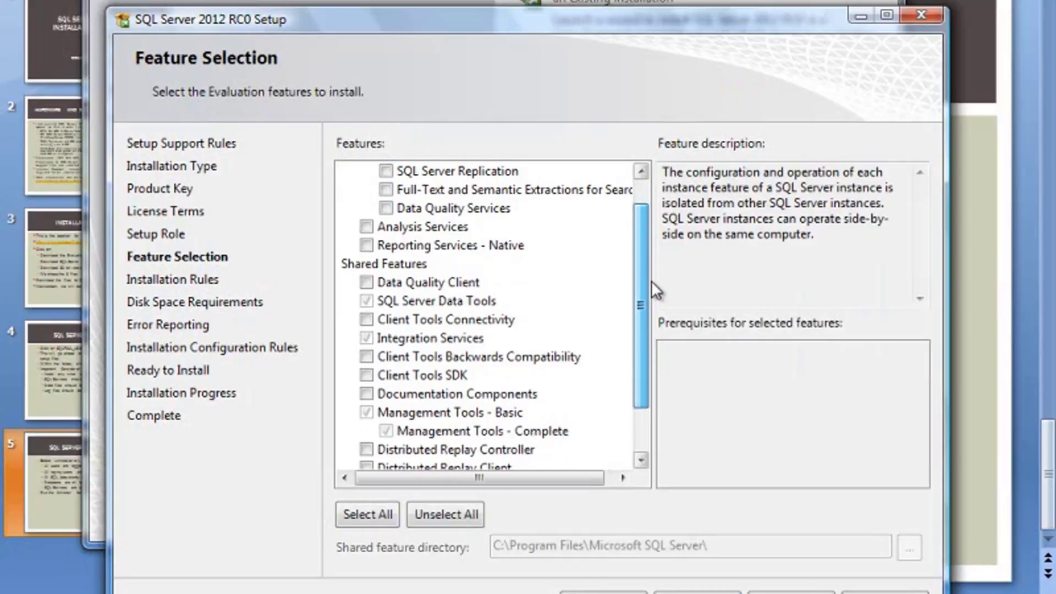
{"action": "scroll", "coordinate": [653, 294], "scroll_direction": "down", "scroll_amount": 1}
{"action": "scroll", "coordinate": [654, 327], "scroll_direction": "down", "scroll_amount": 1}
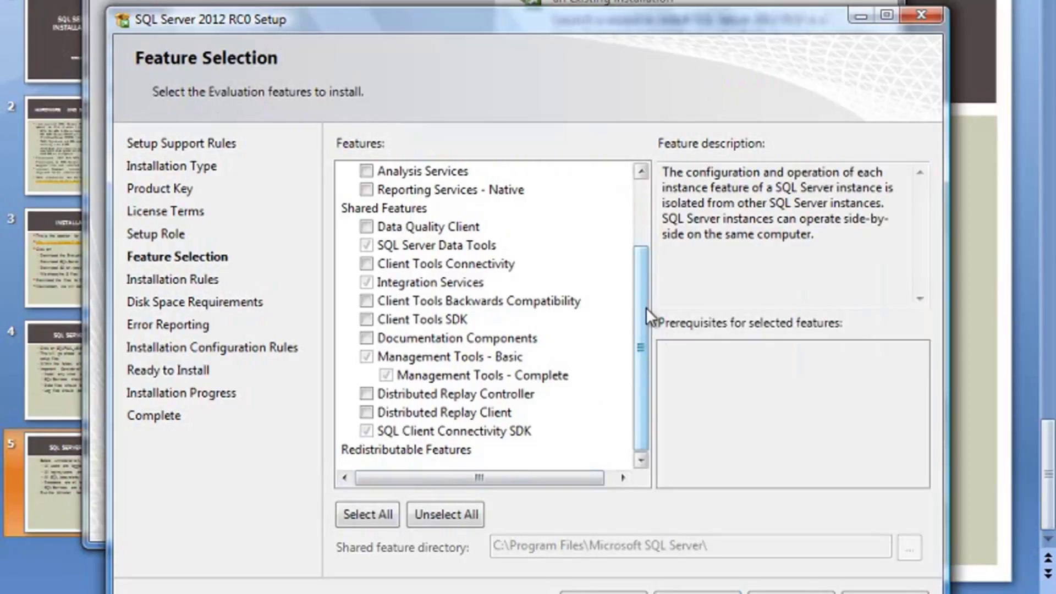
{"action": "left_click_drag", "start_coordinate": [640, 308], "coordinate": [650, 239]}
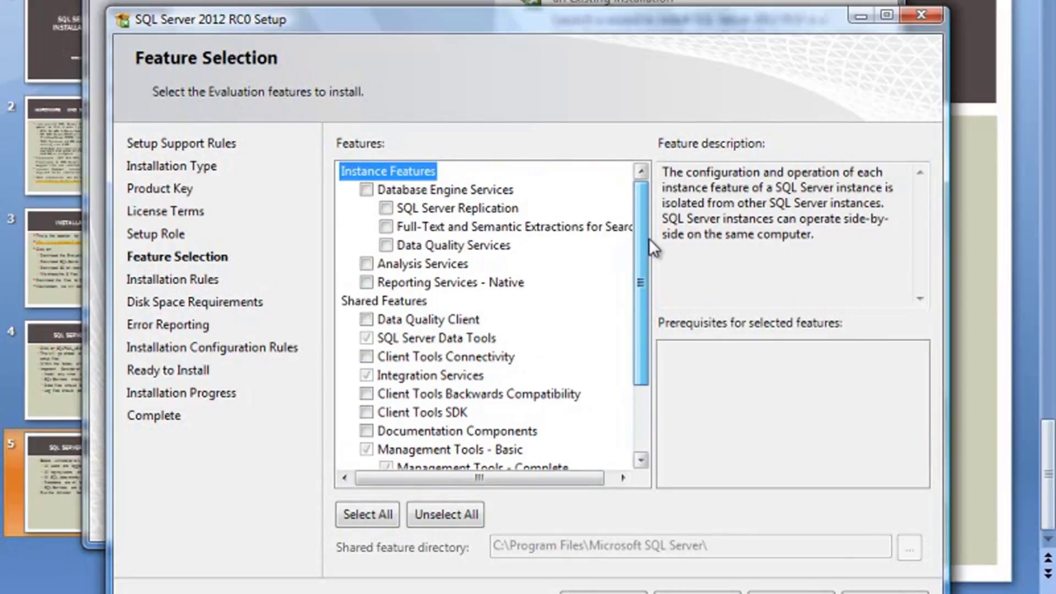
{"action": "left_click", "coordinate": [367, 190]}
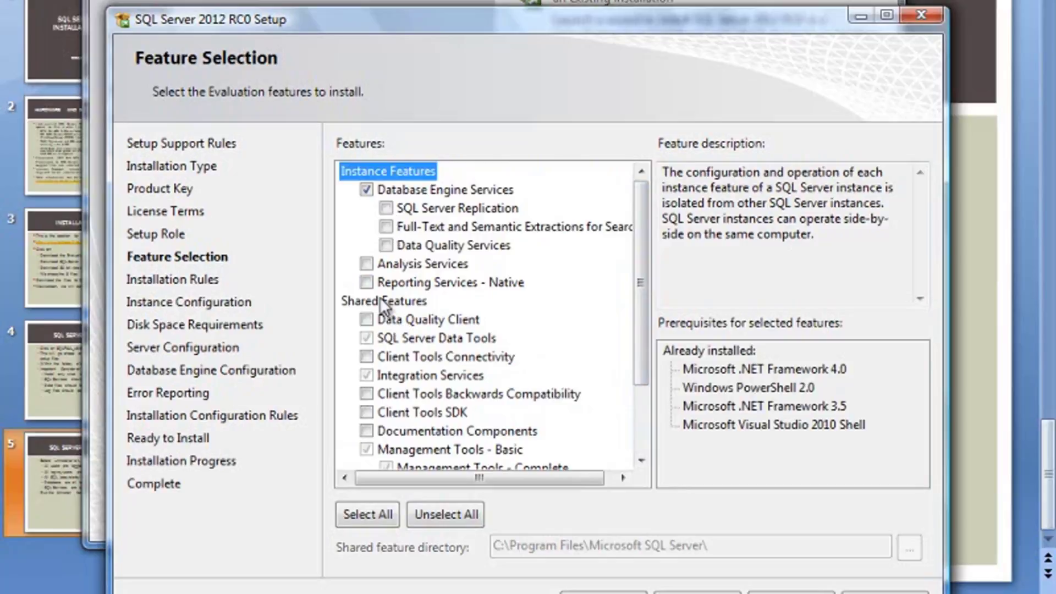
{"action": "left_click", "coordinate": [369, 283]}
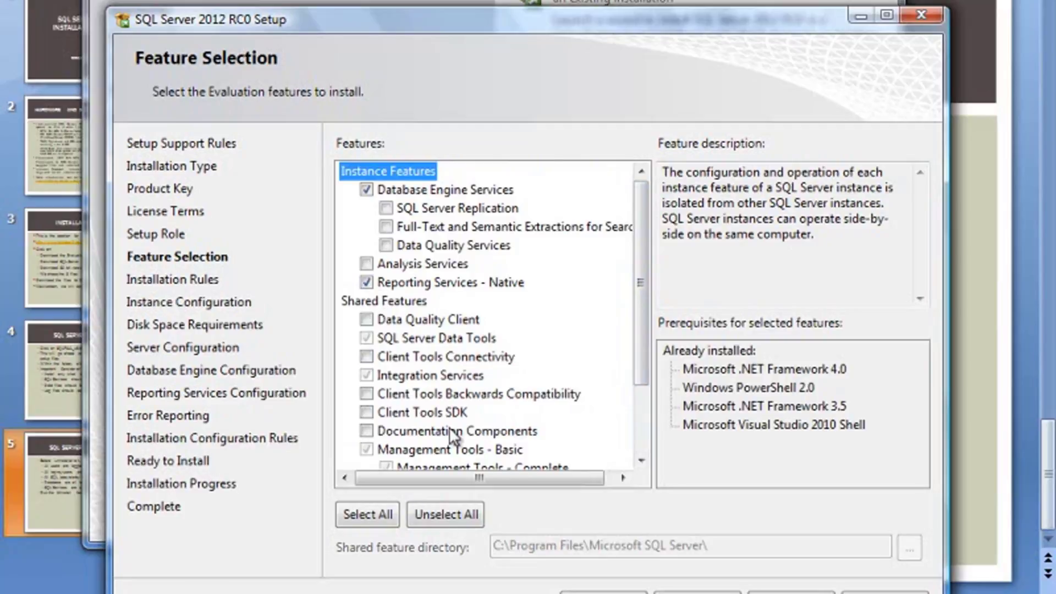
{"action": "mouse_move", "coordinate": [646, 334]}
{"action": "left_mouse_down"}
{"action": "mouse_move", "coordinate": [650, 400]}
{"action": "mouse_move", "coordinate": [650, 320]}
{"action": "left_mouse_up"}
{"action": "left_click", "coordinate": [716, 592]}
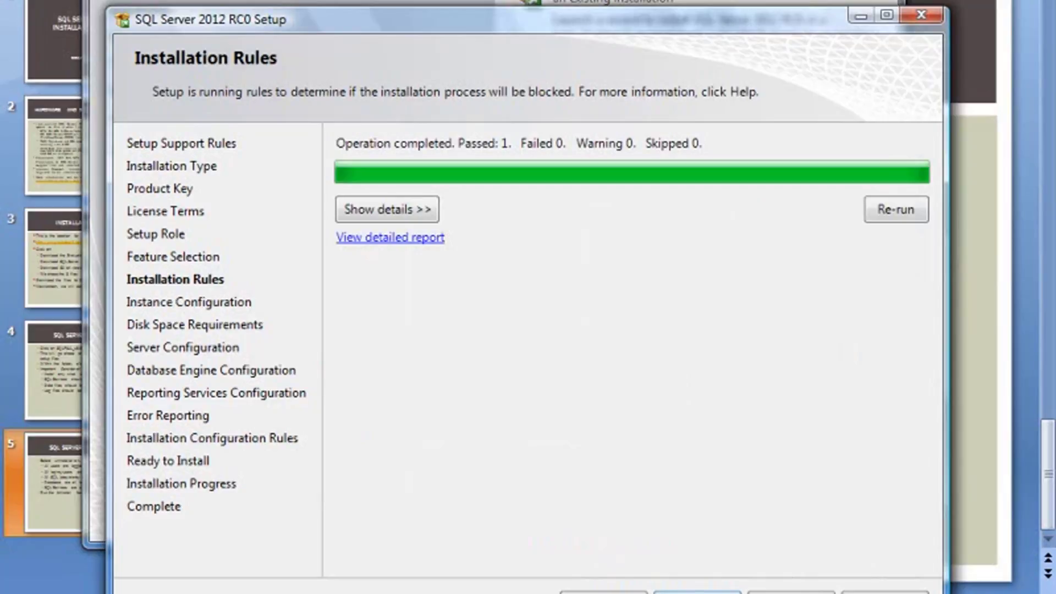
Step: Show the details of the installation rules check
{"action": "left_click", "coordinate": [395, 207]}
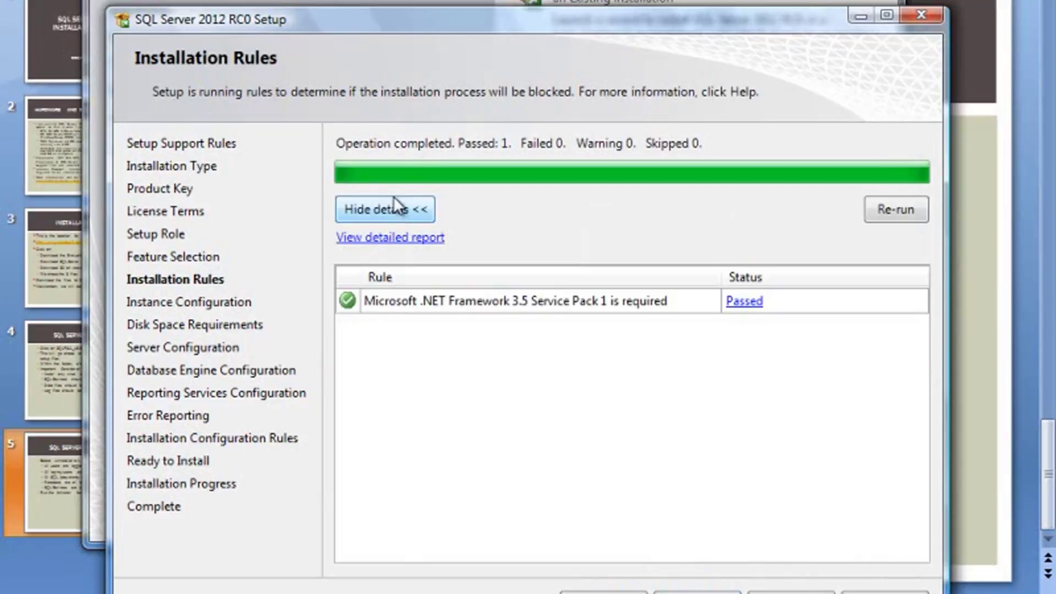